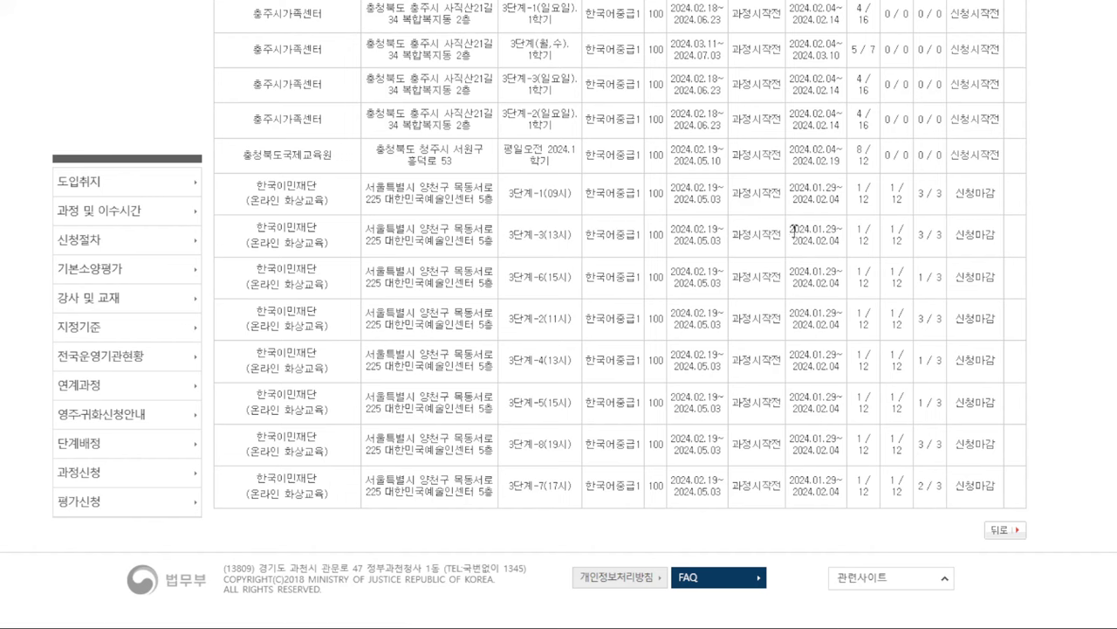
- Open the 한국이민재단 online class 3단계-3(13시) and review its application period, course location and application status
drag(793, 230, 843, 248)
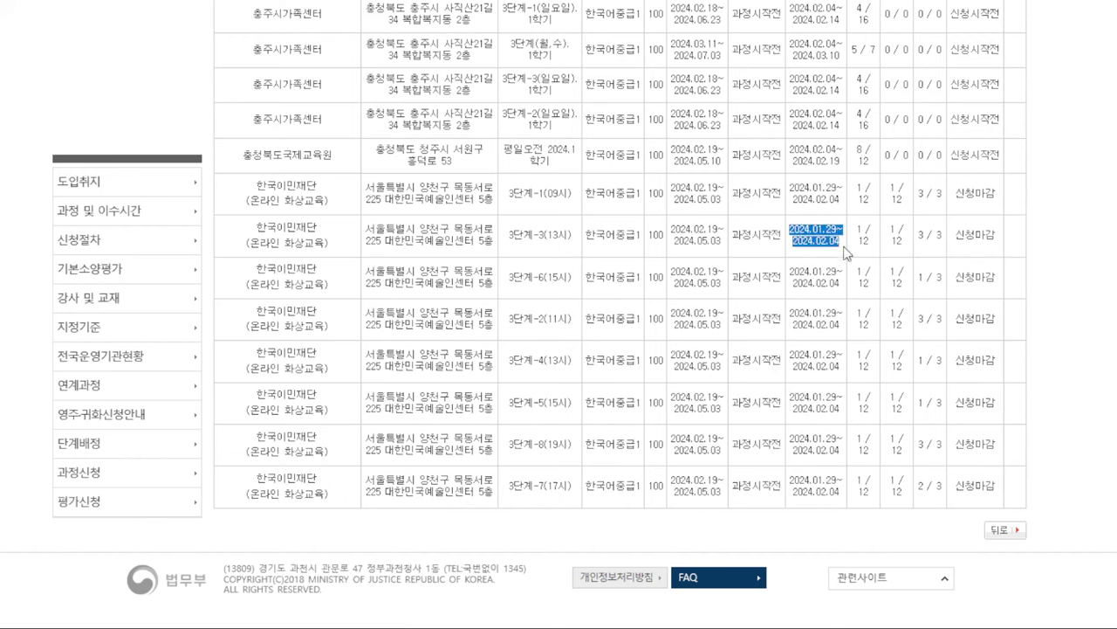
click(293, 230)
scroll(453, 253, down, 2)
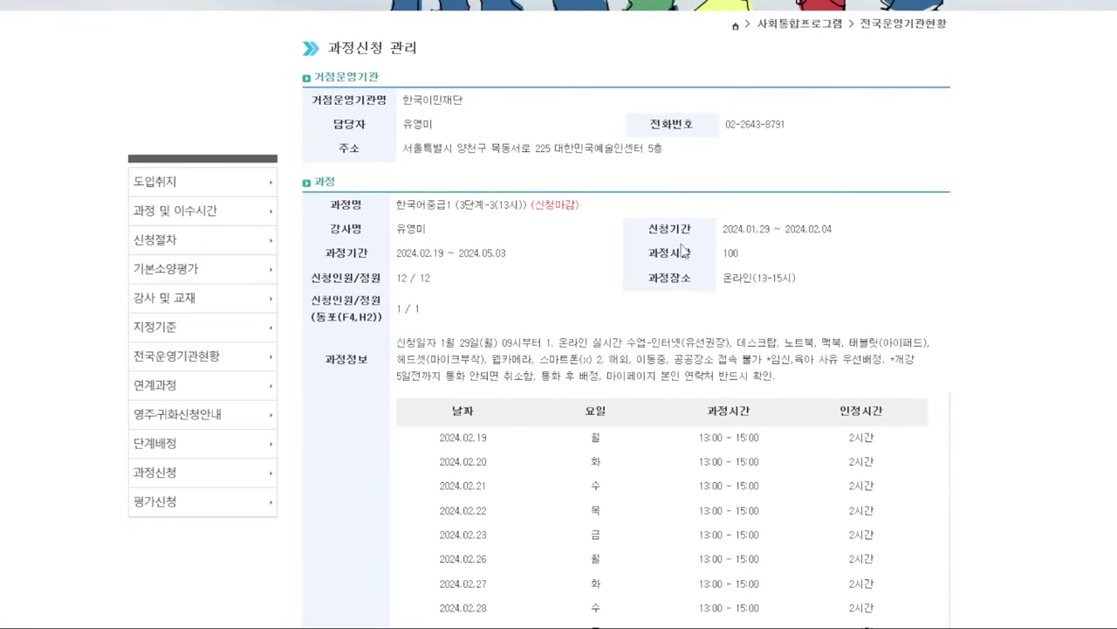
mouse_move(801, 278)
mouse_down()
mouse_move(724, 280)
mouse_move(803, 281)
mouse_up()
click(727, 278)
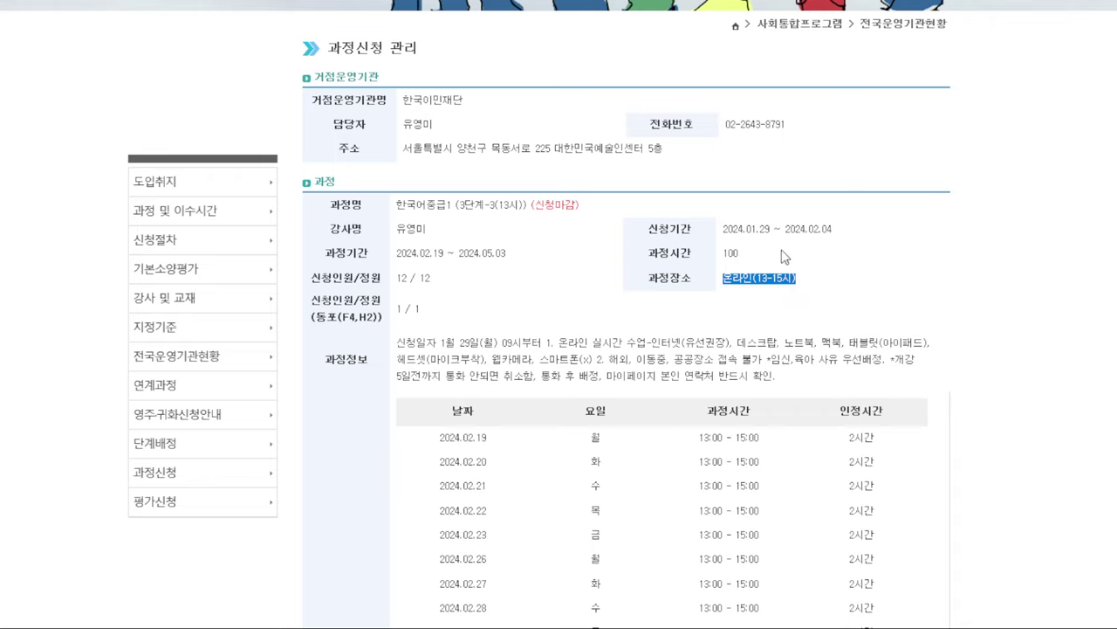
drag(757, 229, 778, 229)
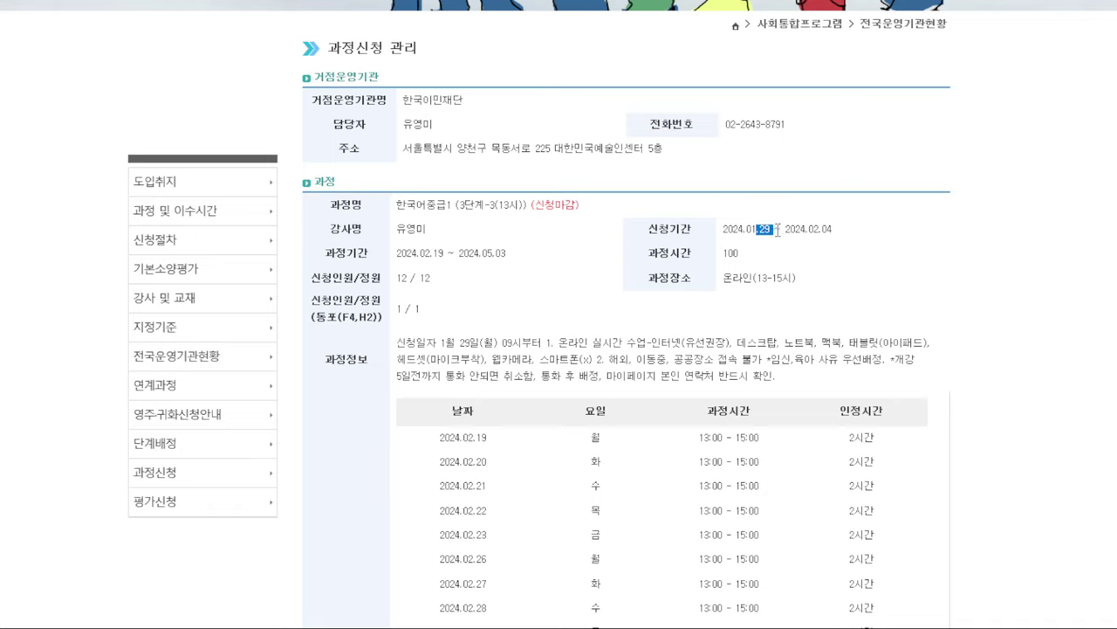
click(758, 233)
drag(529, 204, 623, 206)
click(625, 207)
drag(580, 205, 535, 204)
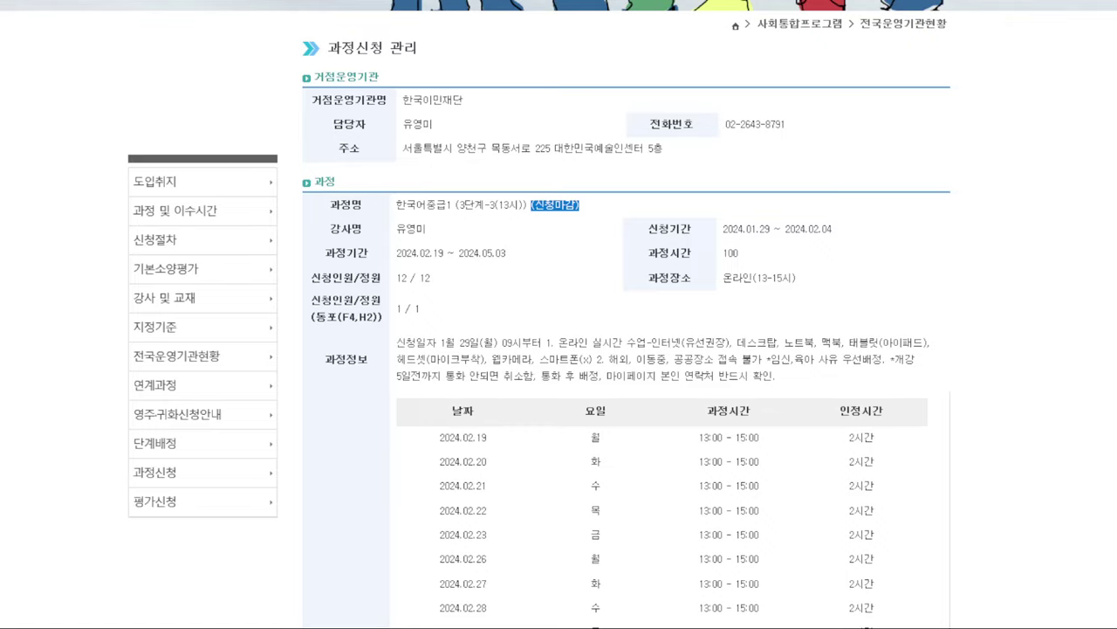
- Return to the course list and examine the course level and application period of the 음성군 외국인근로자상담지원센터 class
key(alt+Left)
scroll(493, 187, up, 5)
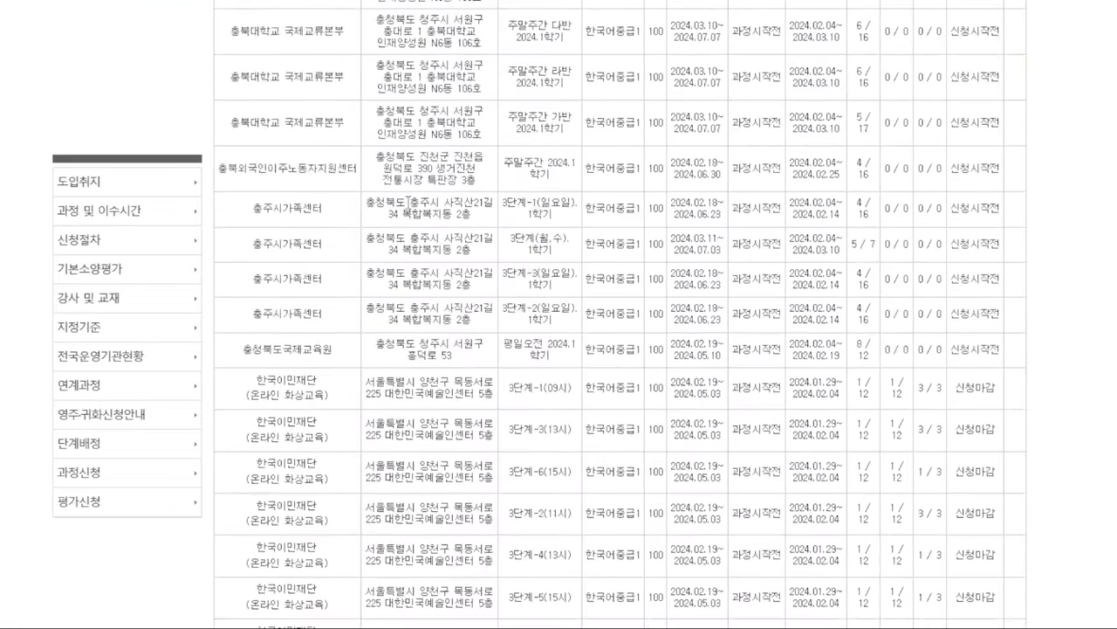
scroll(493, 186, up, 3)
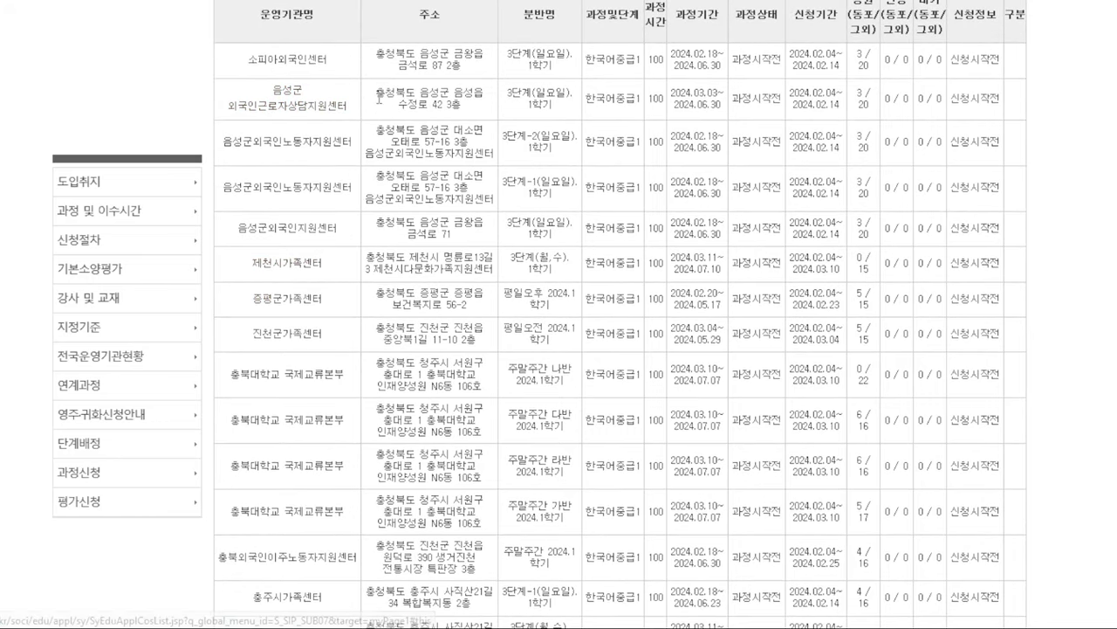
drag(375, 91, 646, 109)
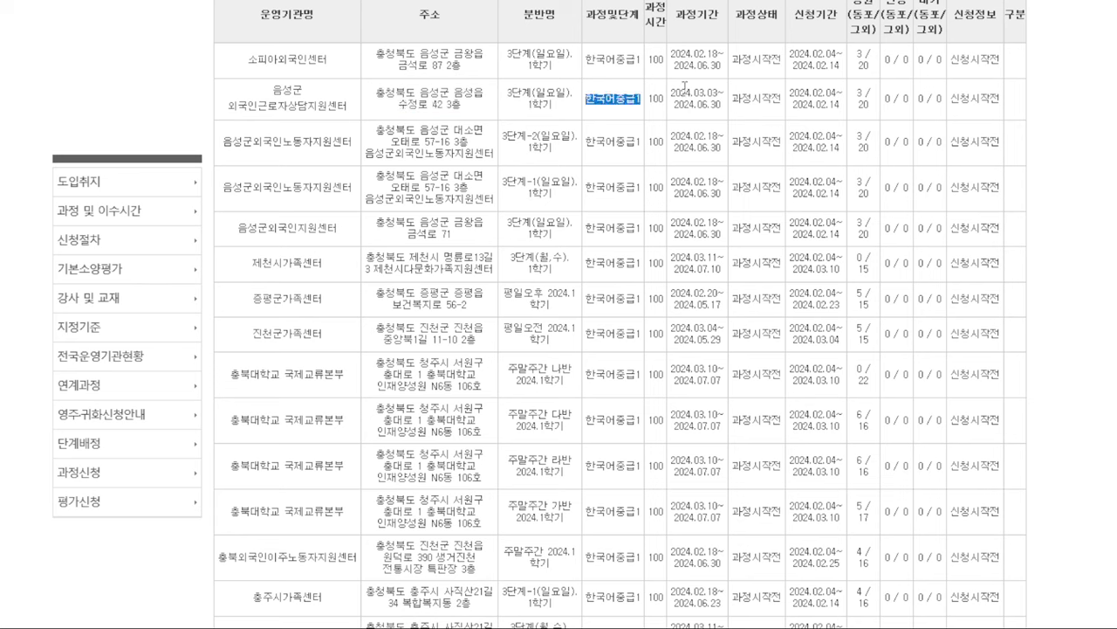
drag(843, 91, 800, 98)
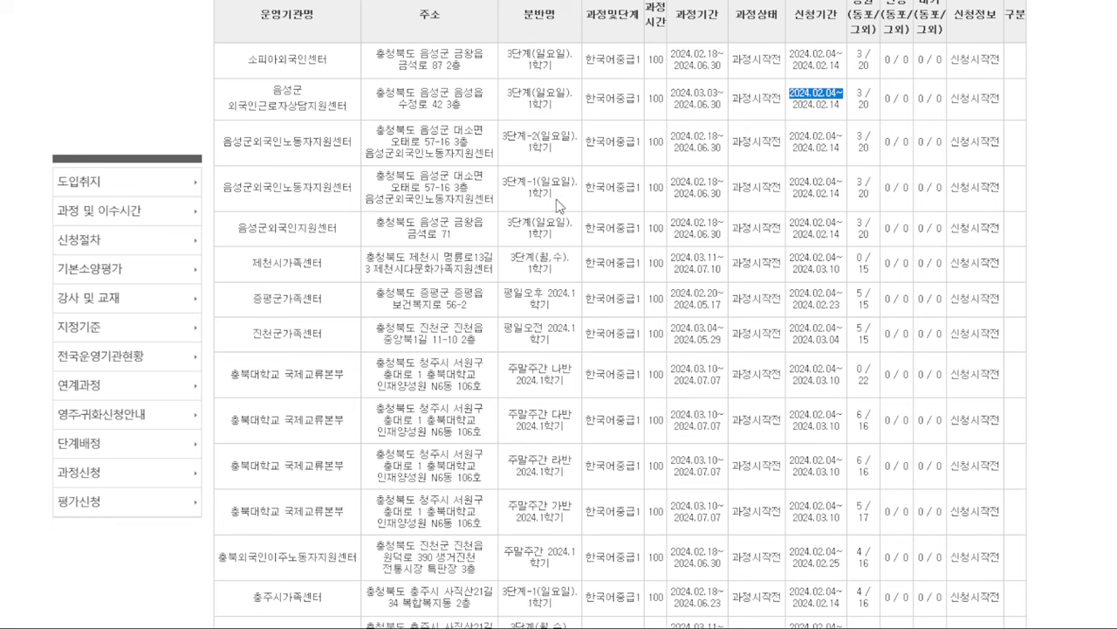
- Open the 음성군 외국인근로자상담지원센터 course details and examine the dates, weekdays and hours of its class schedule
scroll(715, 222, down, 1)
scroll(374, 100, up, 1)
click(297, 114)
scroll(654, 195, down, 5)
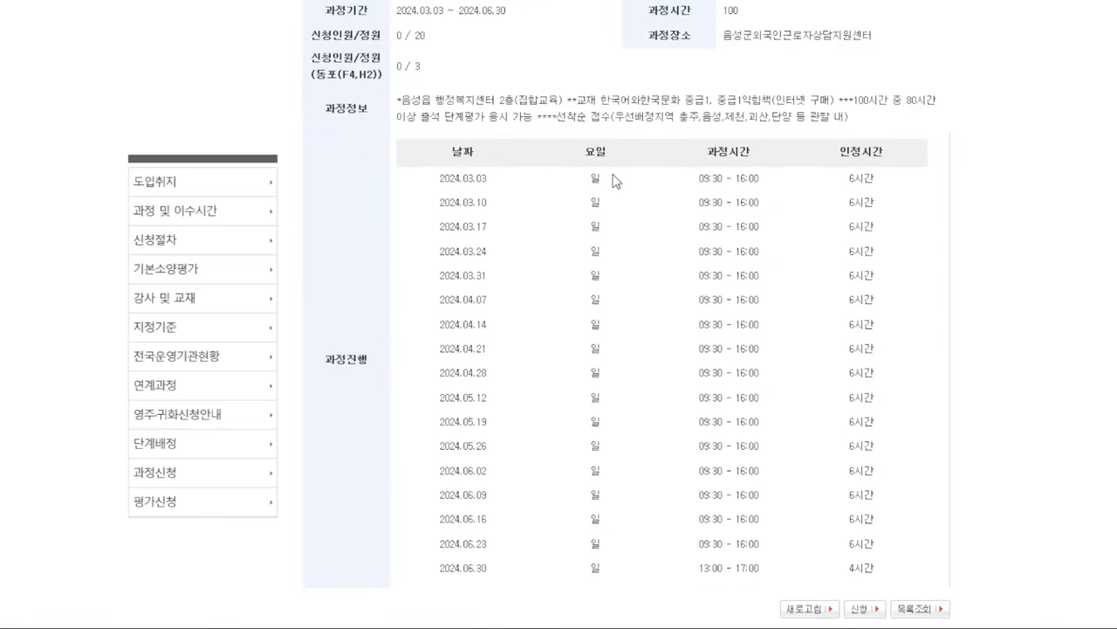
drag(611, 179, 636, 572)
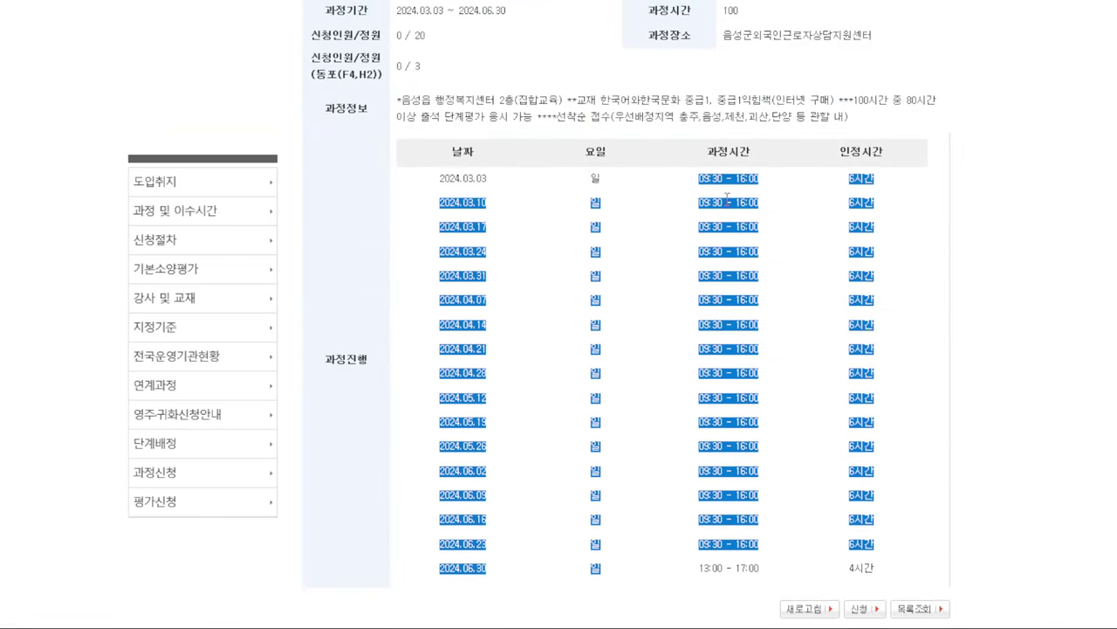
click(793, 192)
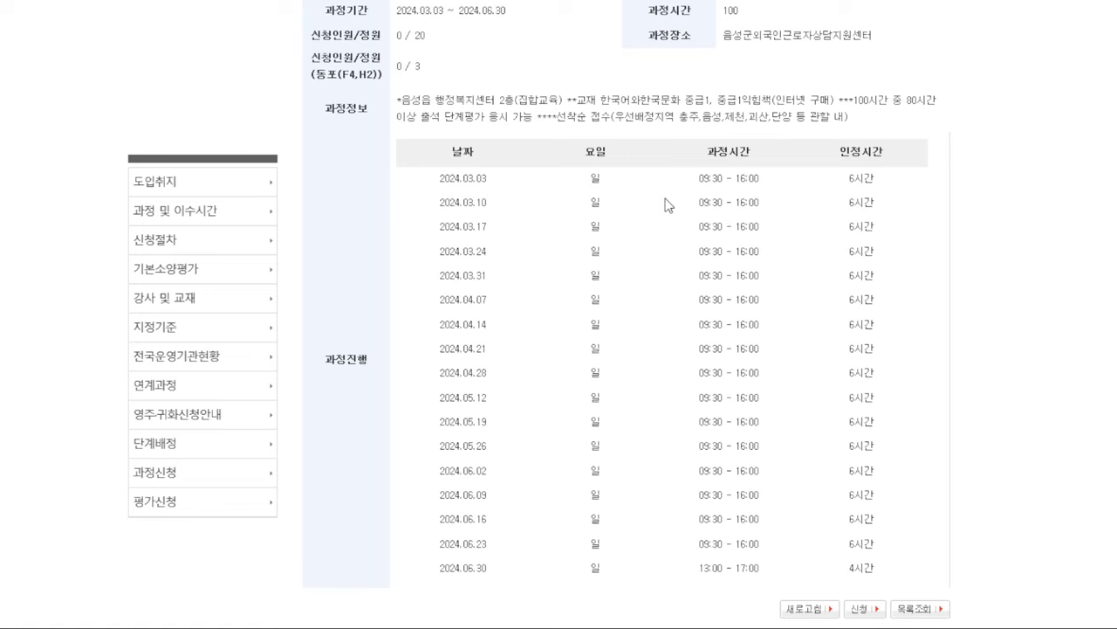
- Check the application period and course location in the course details
scroll(666, 197, up, 3)
scroll(666, 197, up, 2)
drag(782, 181, 724, 180)
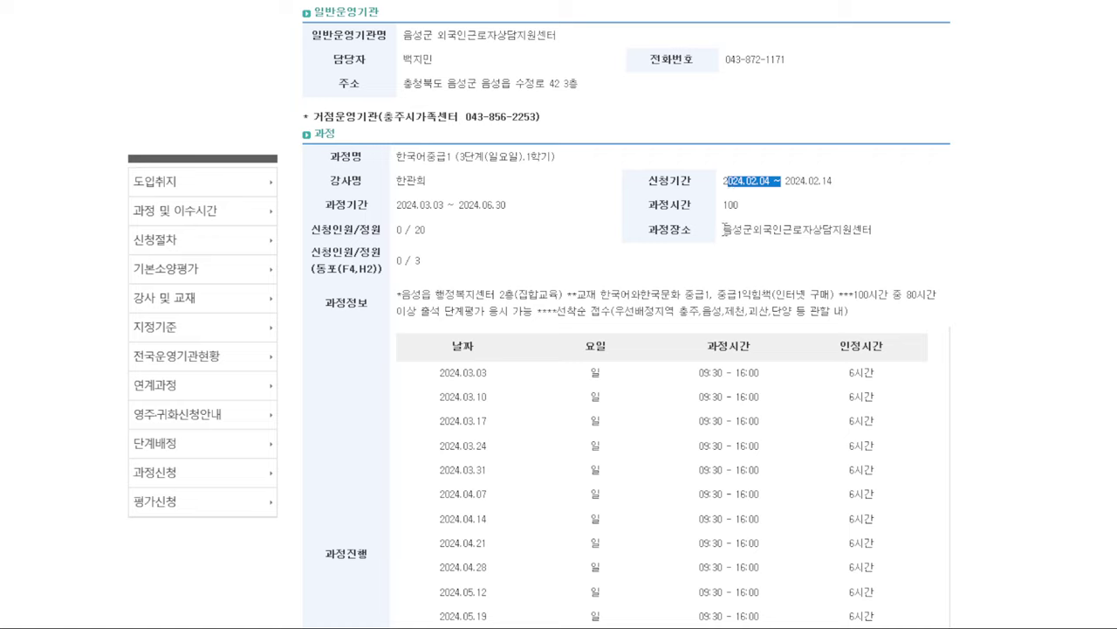
drag(724, 227, 721, 249)
click(886, 232)
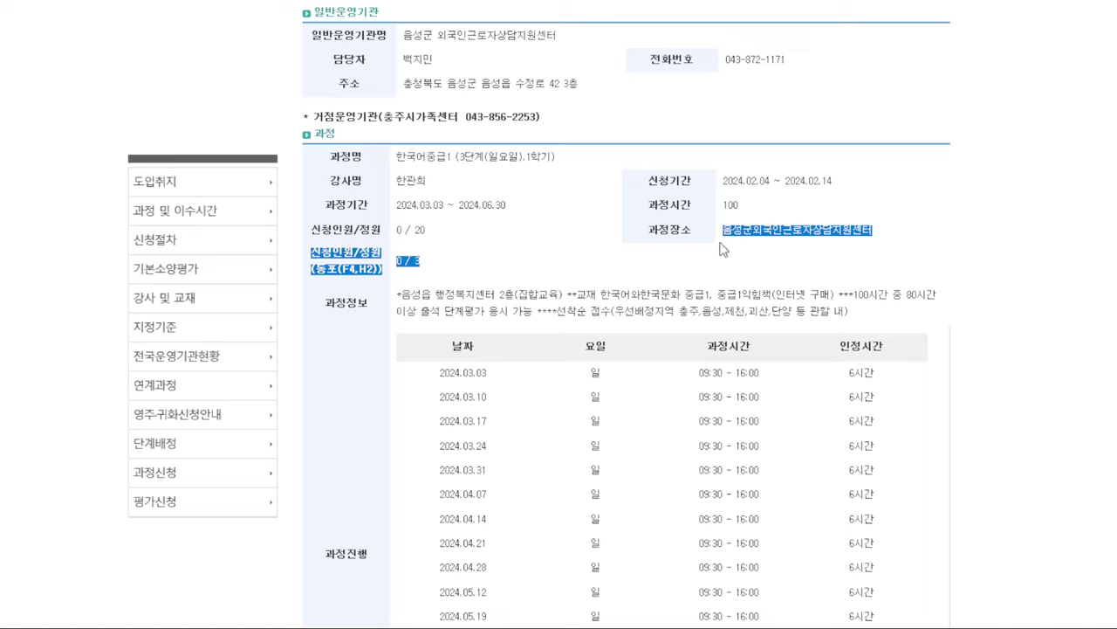
click(572, 264)
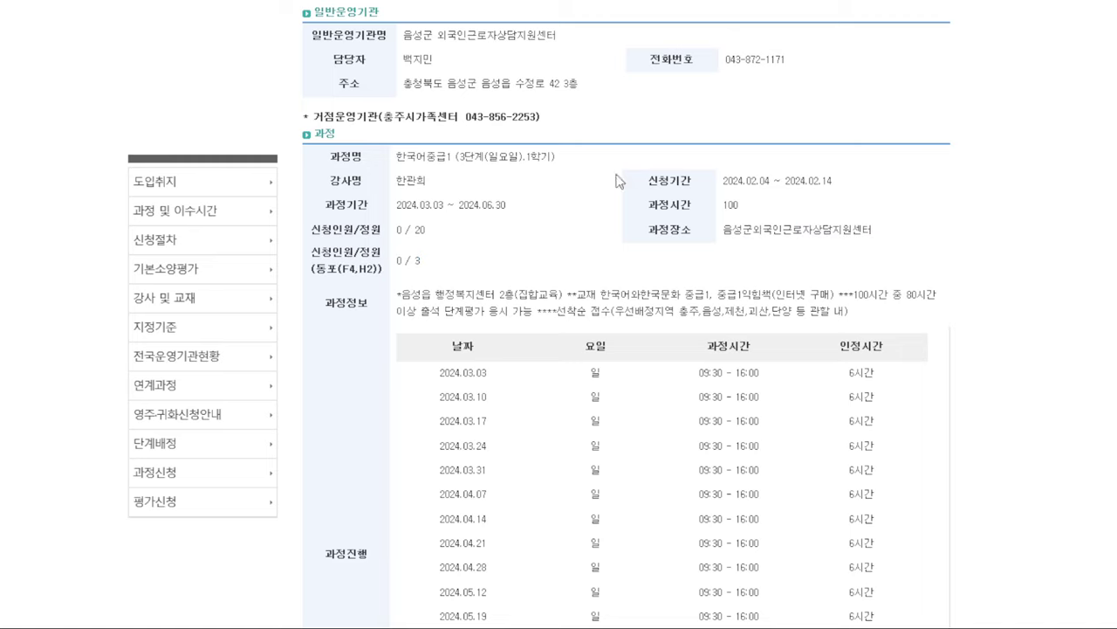
- Review the course information notes and the operating institution's address
scroll(672, 174, down, 2)
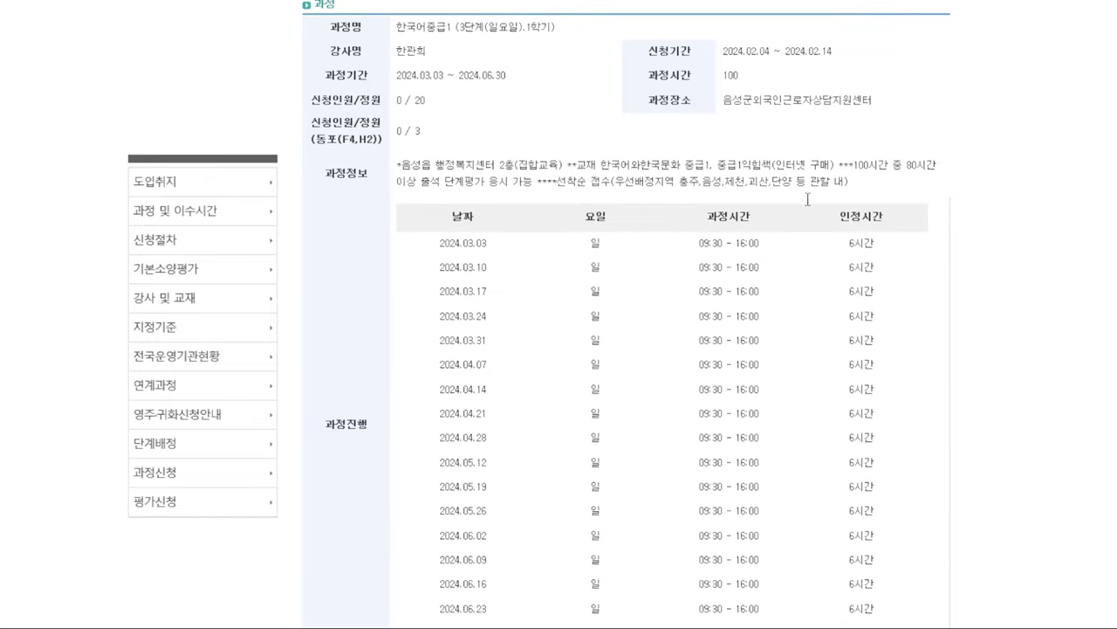
scroll(600, 86, up, 1)
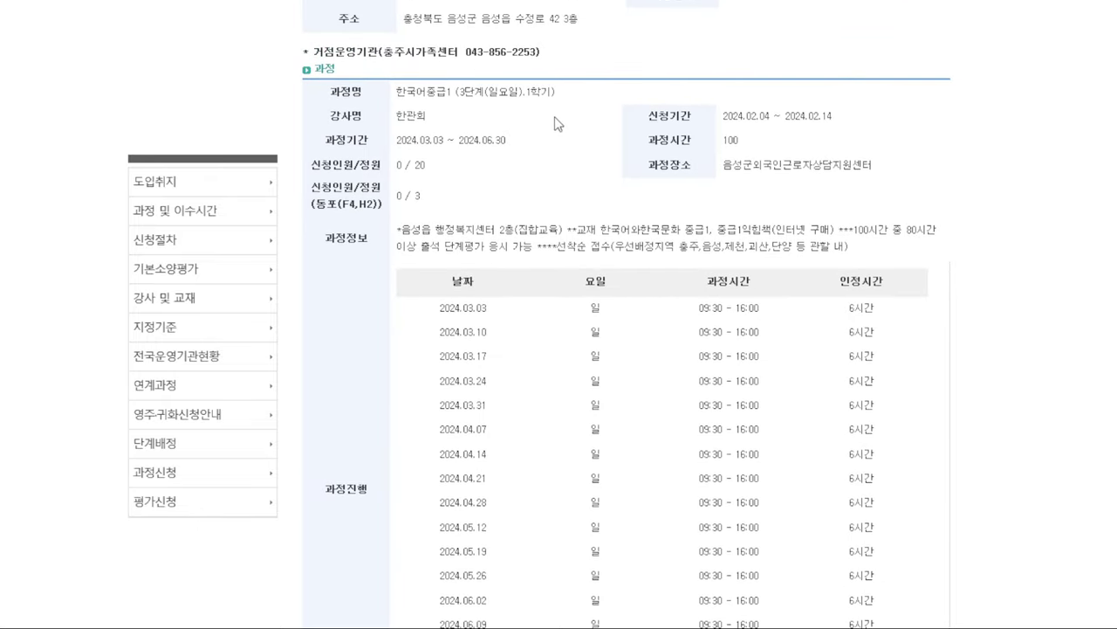
scroll(568, 122, up, 1)
drag(579, 83, 399, 91)
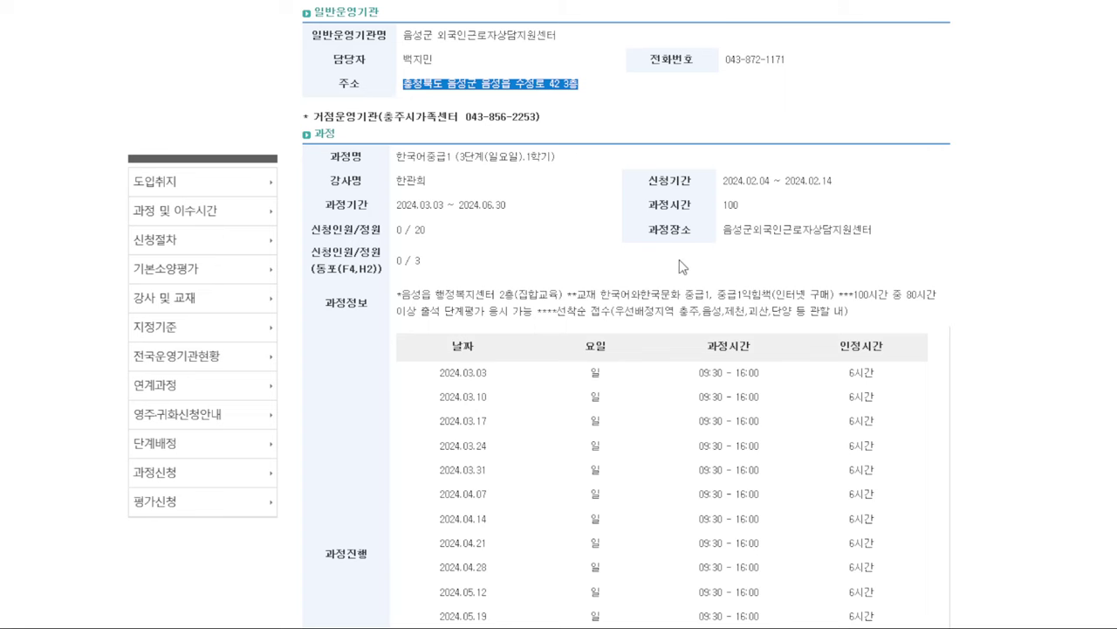
click(393, 190)
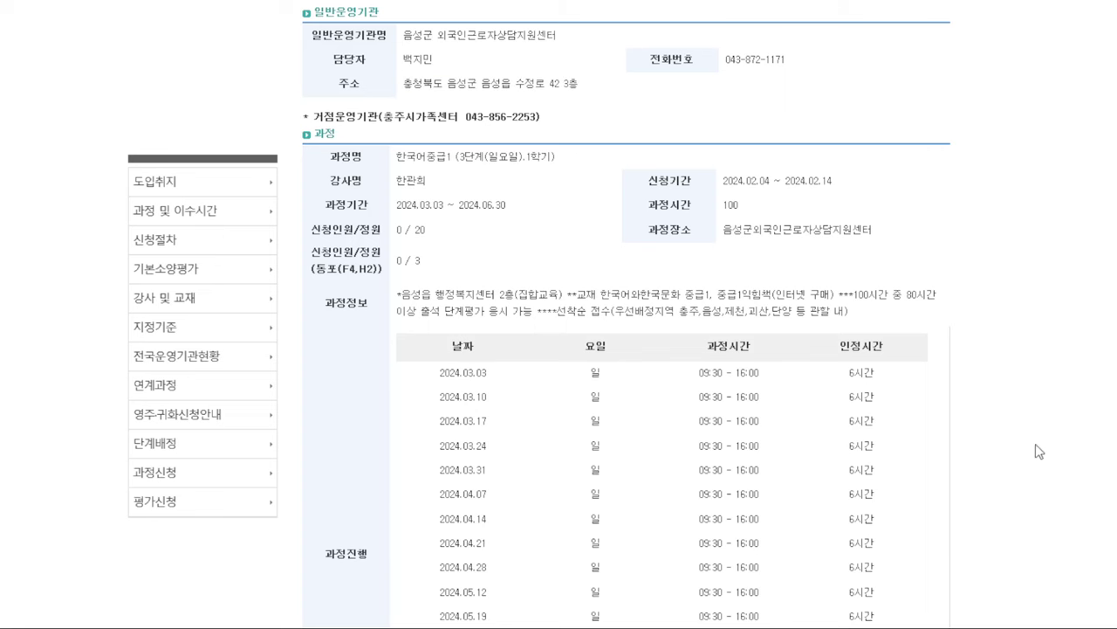
- Review the application guidance above the course list and look at the 음성군 외국인근로자상담지원센터 course page once more
key(alt+Left)
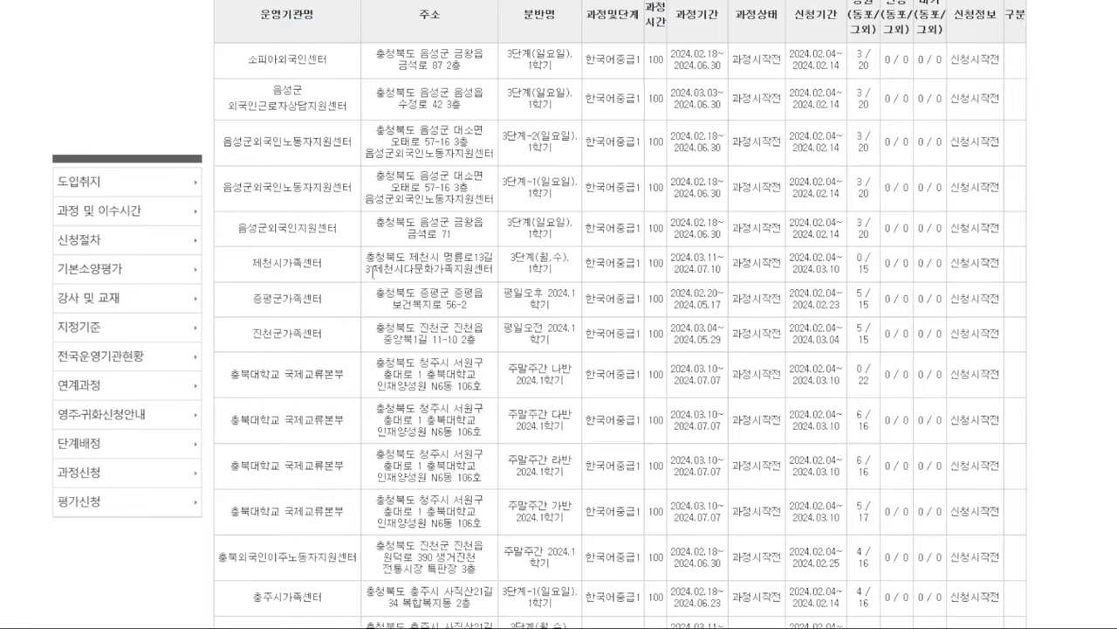
scroll(26, 7, up, 2)
scroll(27, 7, up, 8)
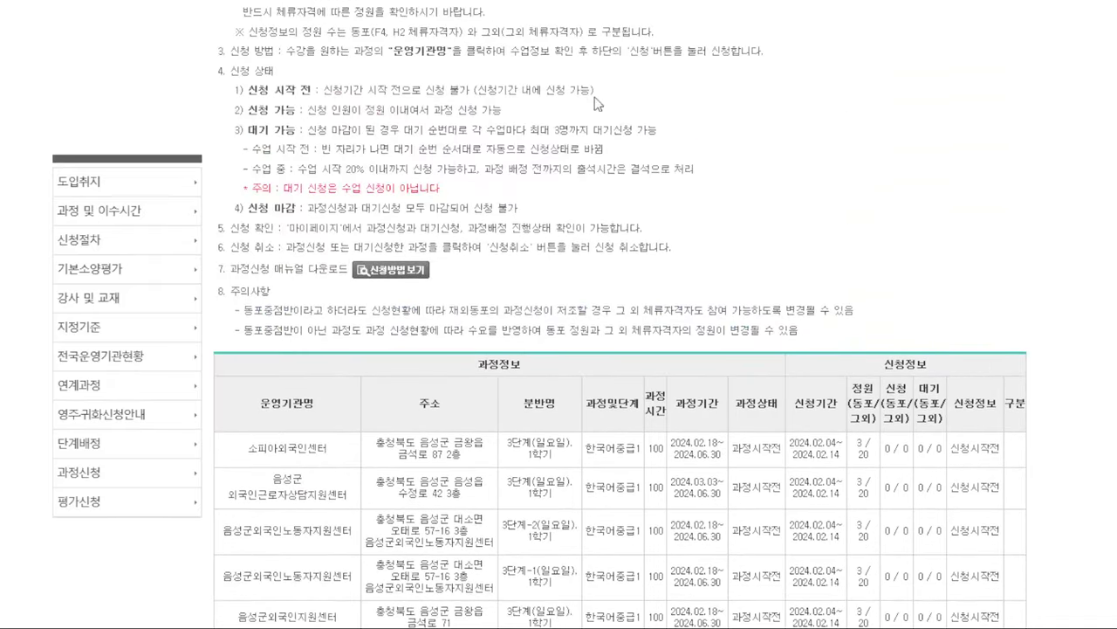
scroll(608, 54, down, 6)
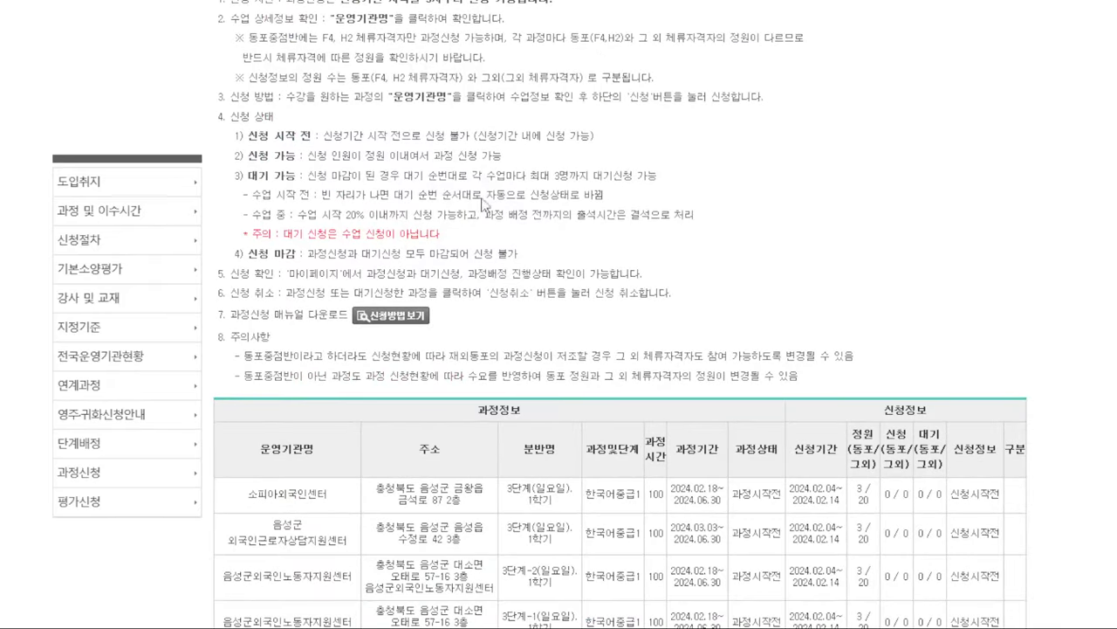
scroll(356, 207, down, 3)
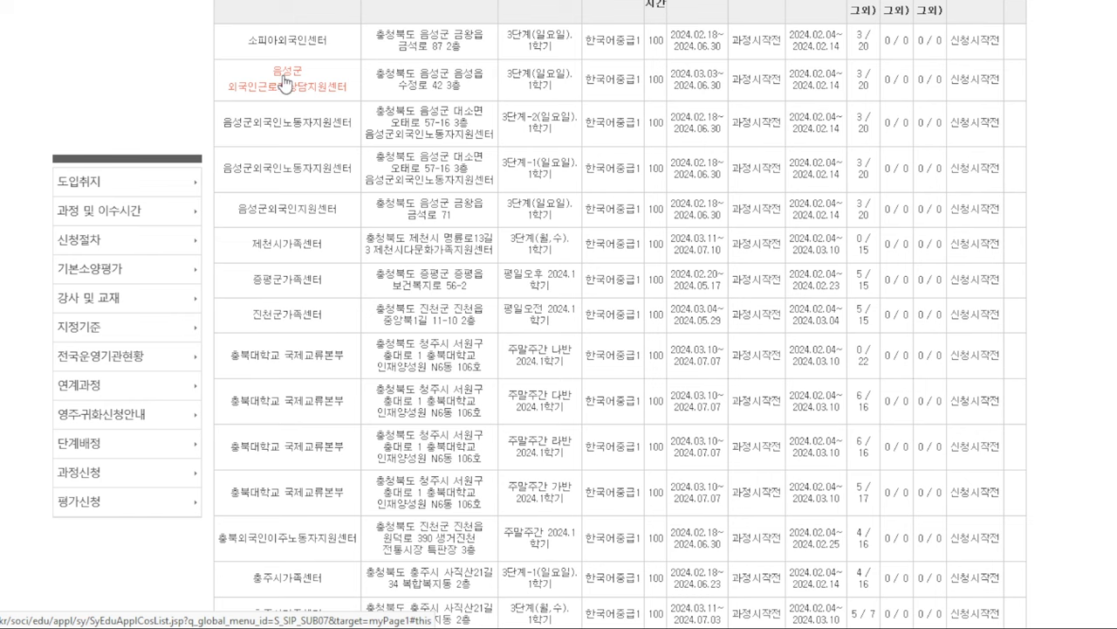
click(286, 81)
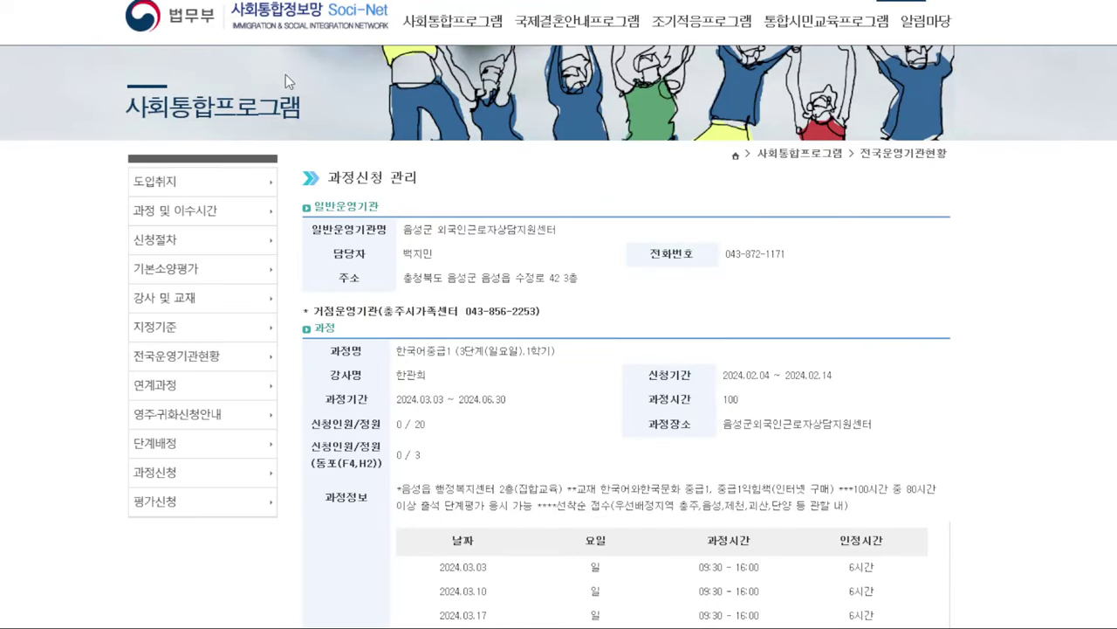
key(alt+Left)
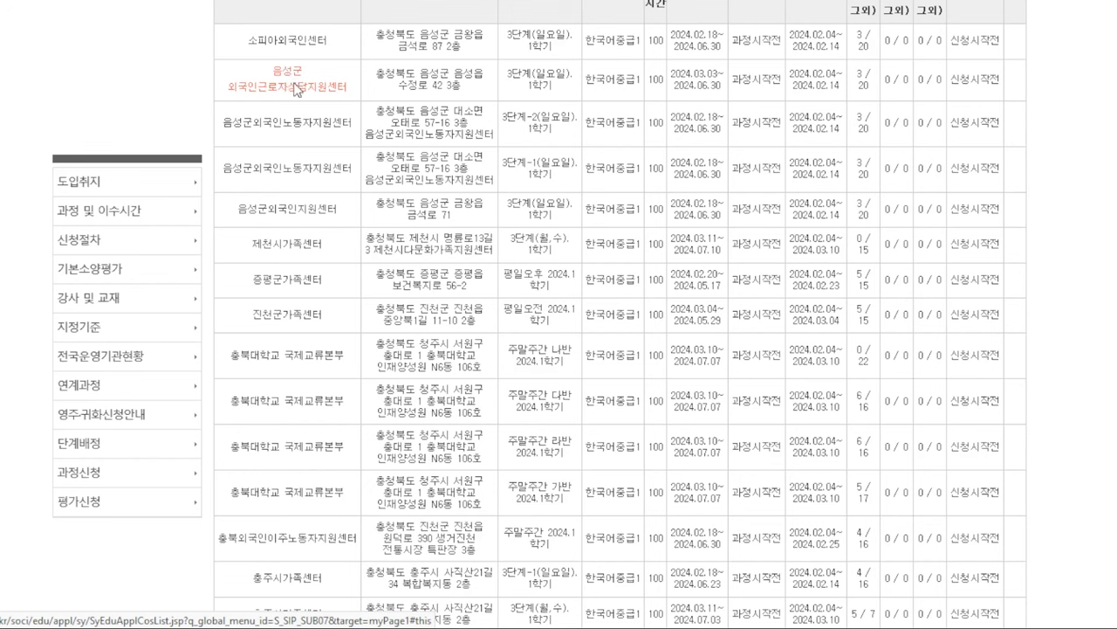
scroll(297, 83, down, 2)
scroll(292, 87, up, 2)
scroll(288, 91, down, 1)
scroll(289, 92, up, 1)
click(289, 91)
scroll(288, 96, down, 1)
scroll(289, 96, up, 1)
scroll(288, 93, down, 1)
scroll(288, 94, up, 1)
- Apply for the 한국어중급1 Sunday course at 음성군 외국인근로자상담지원센터 from its details page and accept the confirmations
click(288, 93)
scroll(654, 212, down, 5)
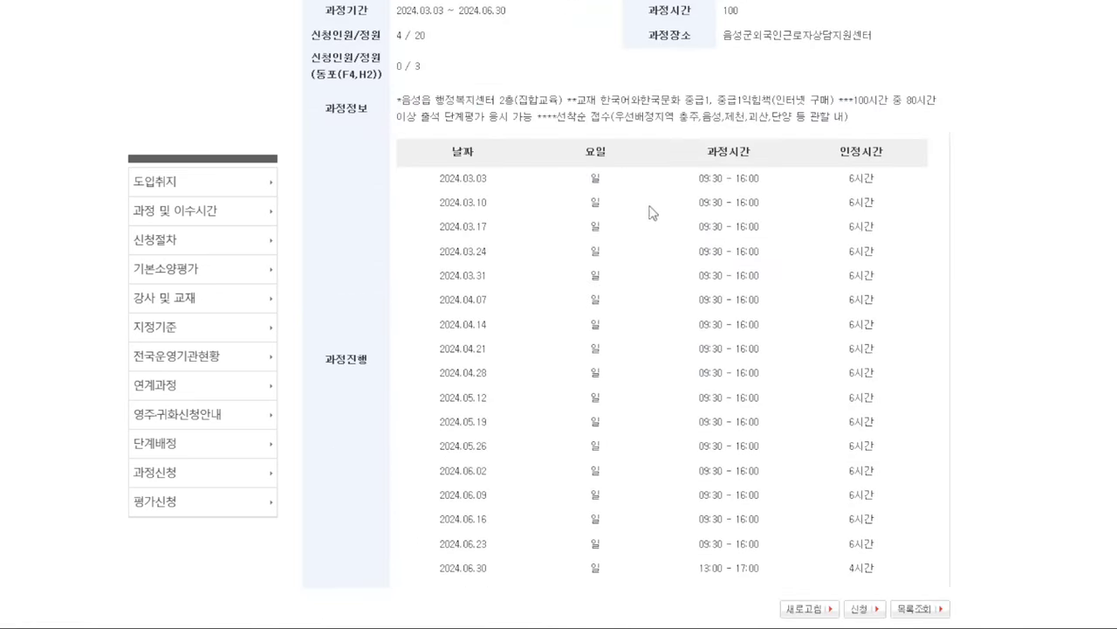
click(870, 532)
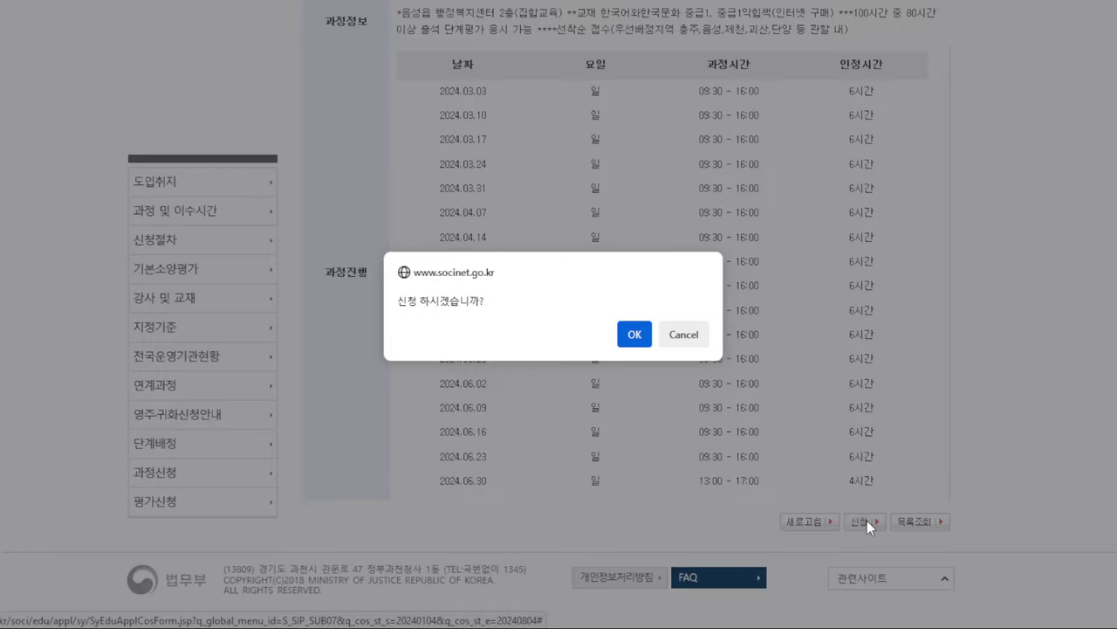
click(630, 337)
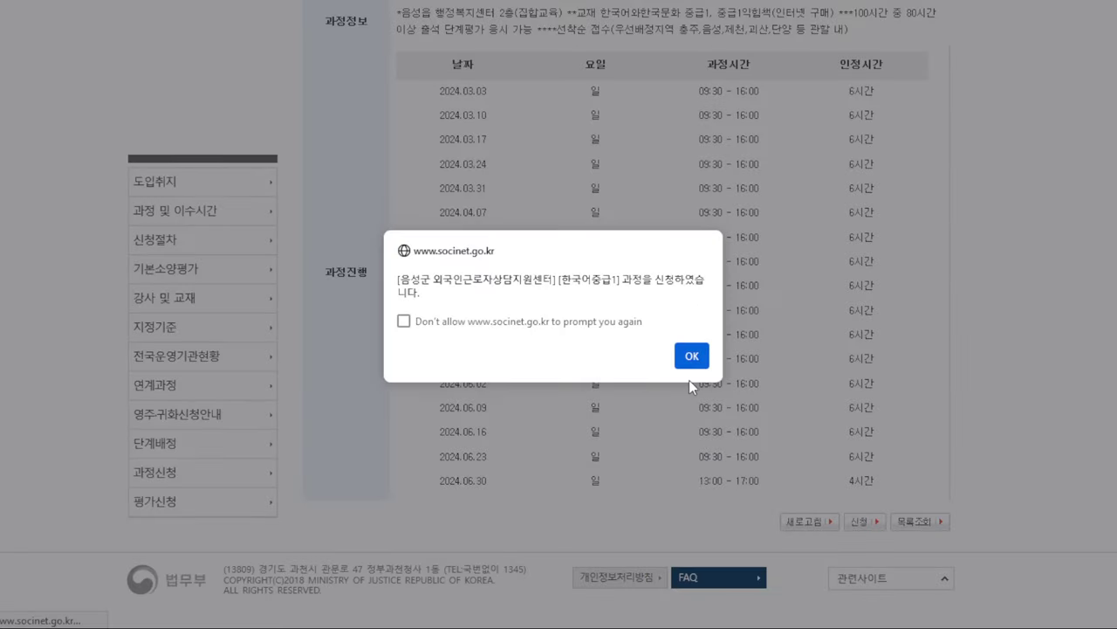
click(691, 356)
- Check the applied course's row in the course list for its application mark
scroll(551, 258, down, 8)
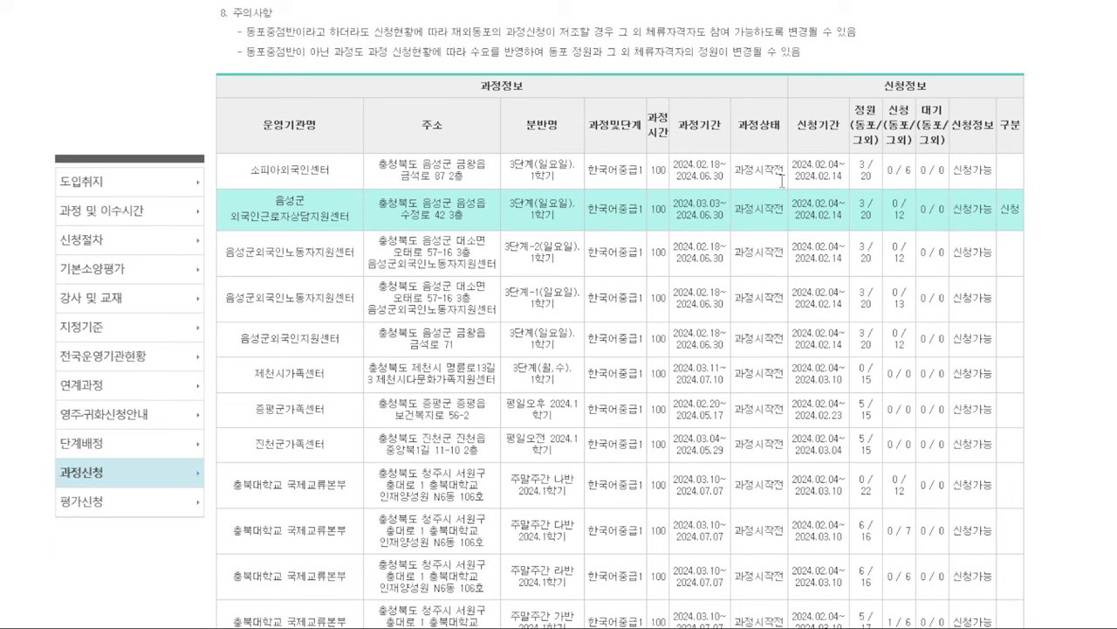
scroll(825, 133, up, 7)
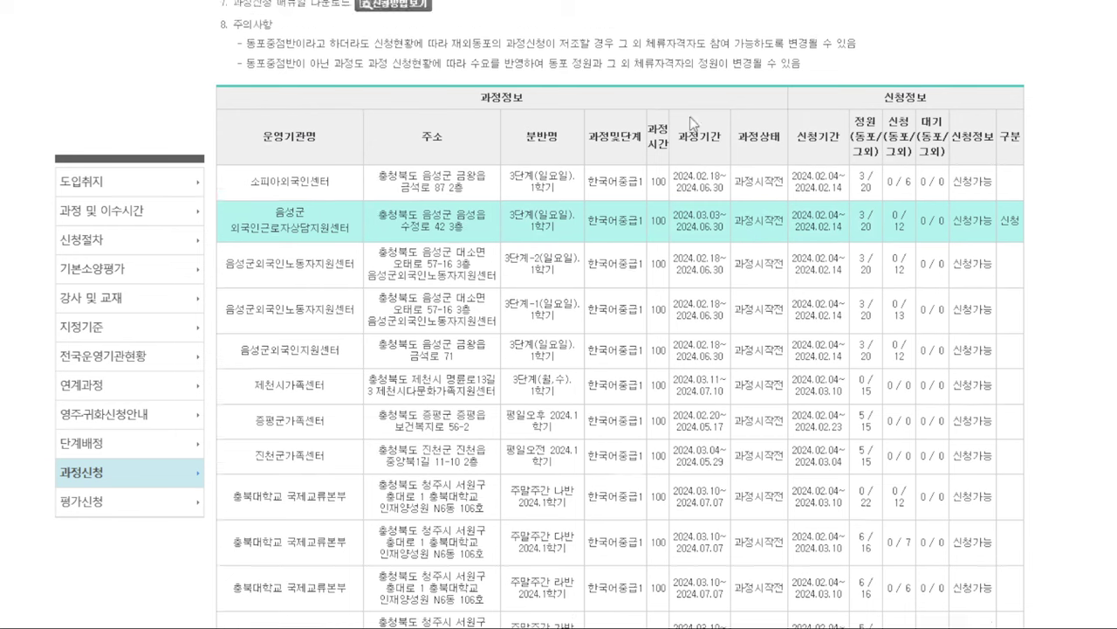
scroll(825, 132, up, 1)
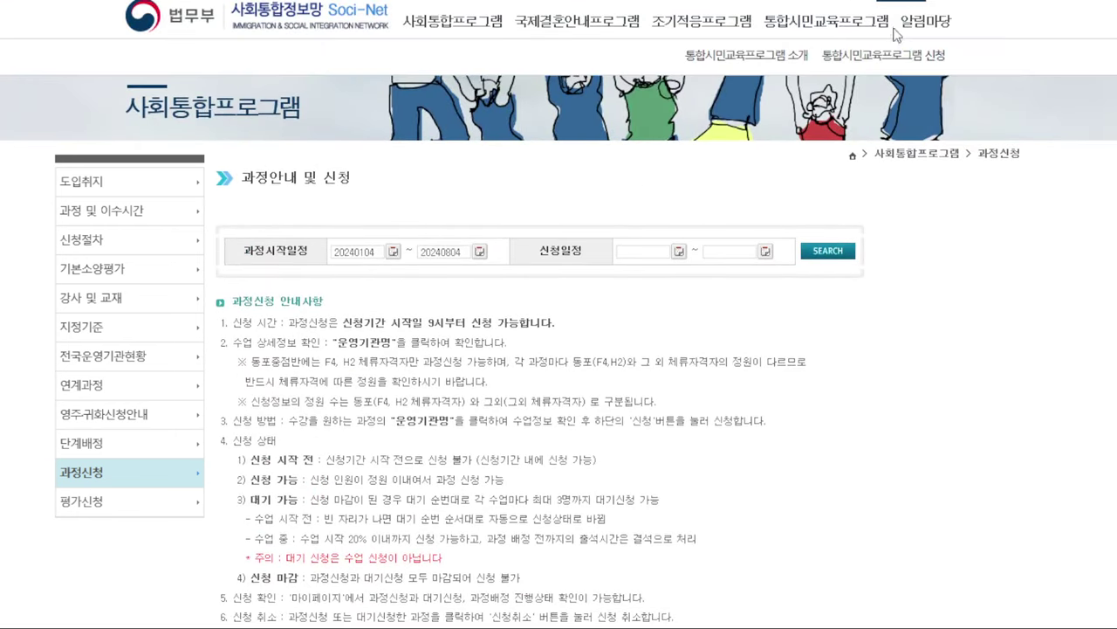
- Open My Page and check the institution and course period of the 3단계 중급1 application
click(899, 13)
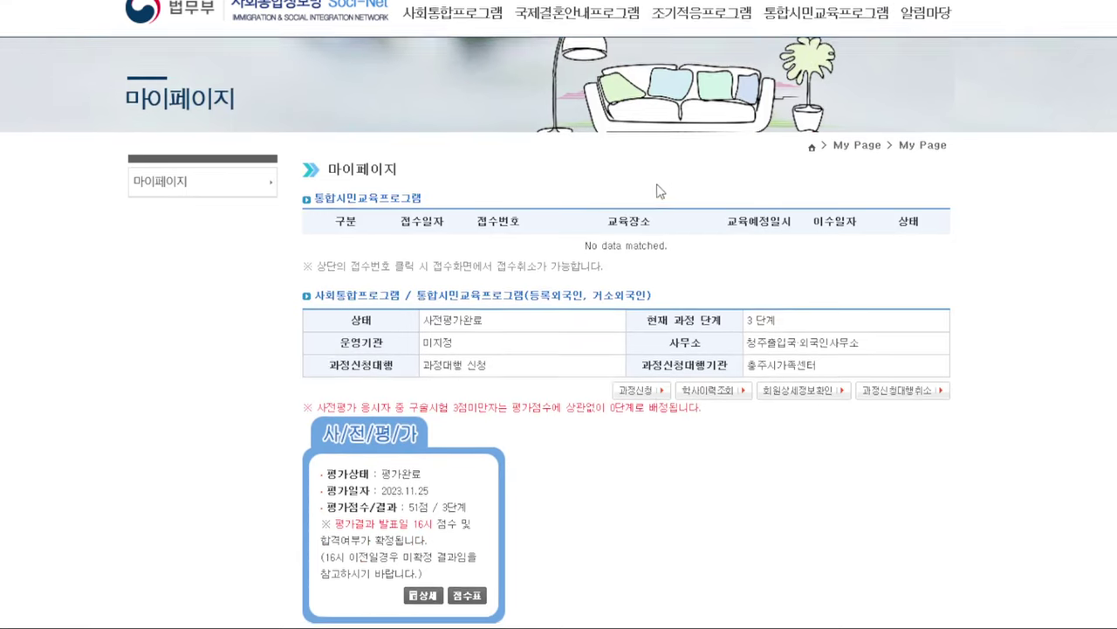
scroll(661, 185, down, 5)
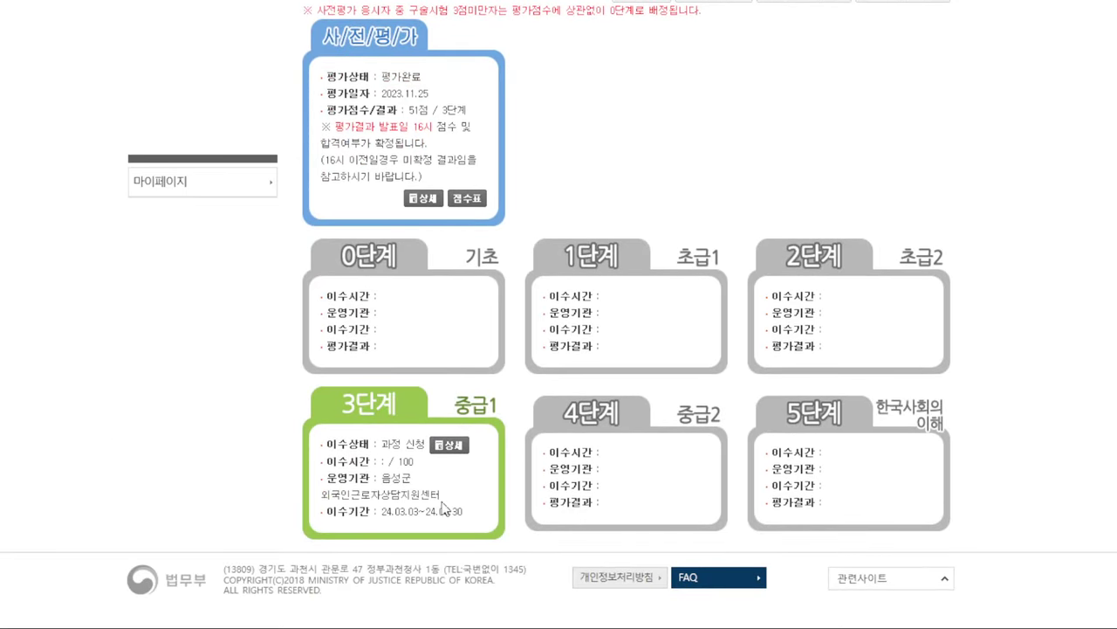
double_click(354, 513)
double_click(326, 501)
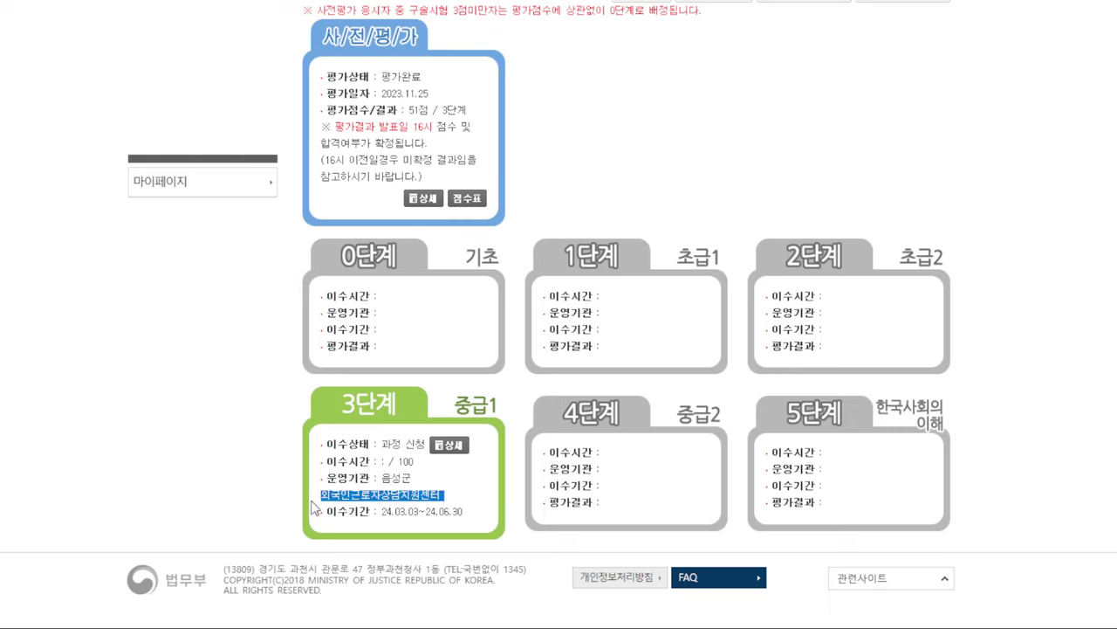
click(474, 516)
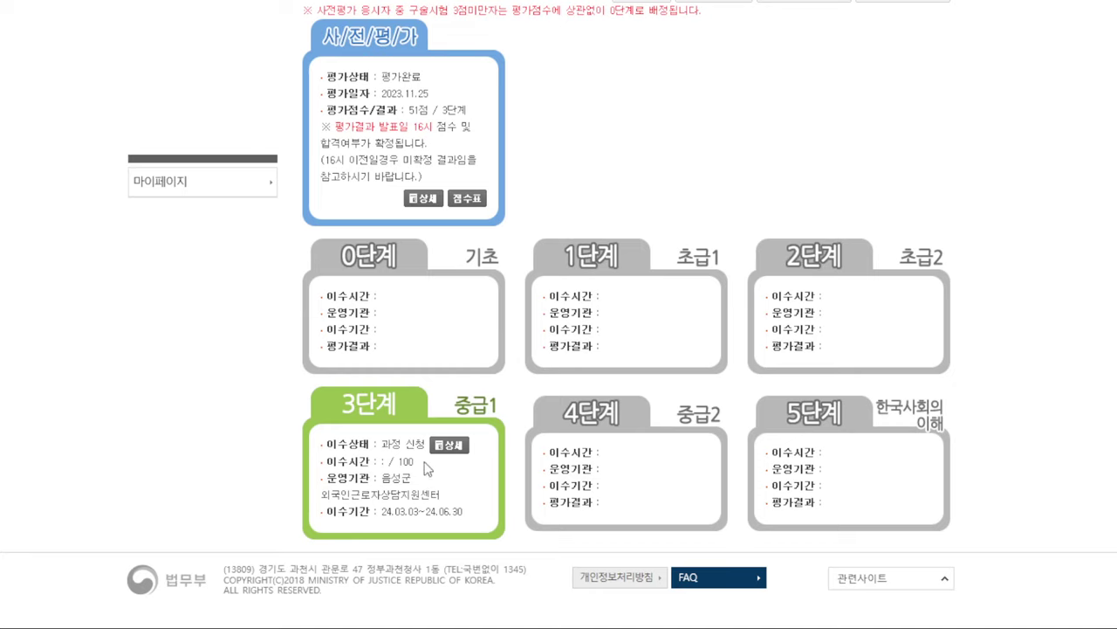
- Check the course hours shown for the 3단계 중급1 application on My Page
drag(428, 469, 385, 462)
scroll(589, 193, up, 1)
scroll(590, 193, down, 1)
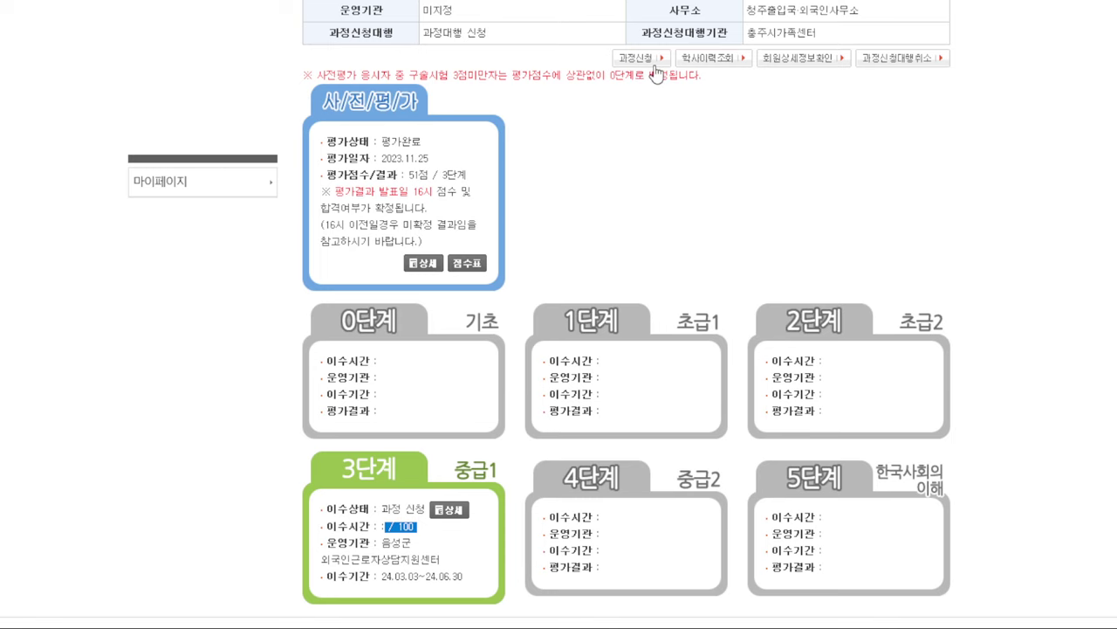
- View the applied course's row in the course application list, then return to My Page
click(643, 58)
scroll(947, 301, down, 7)
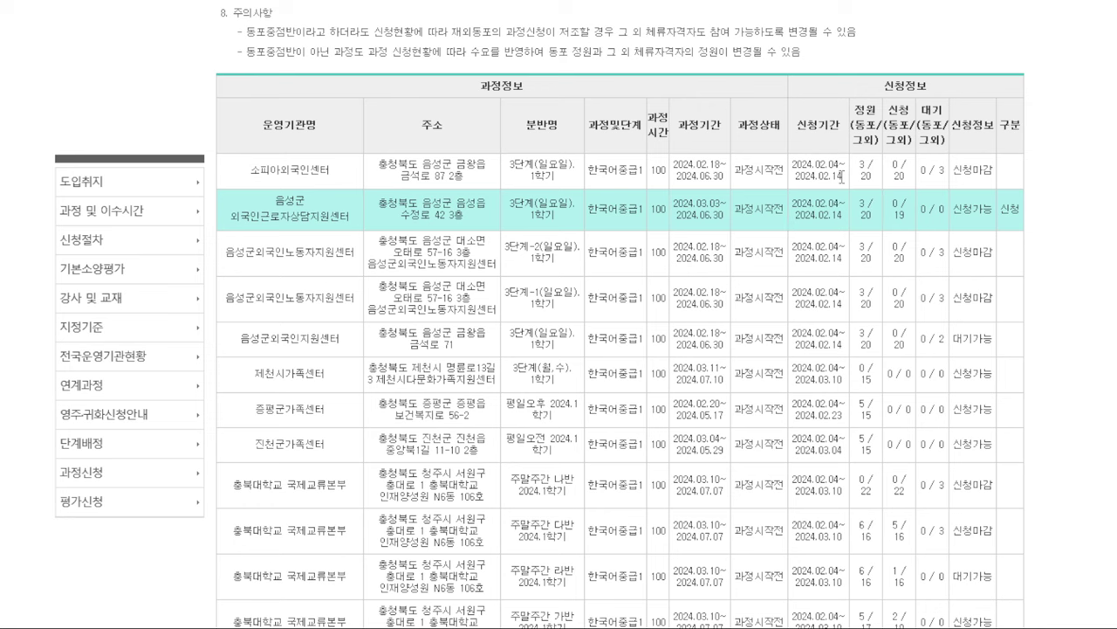
key(alt+Left)
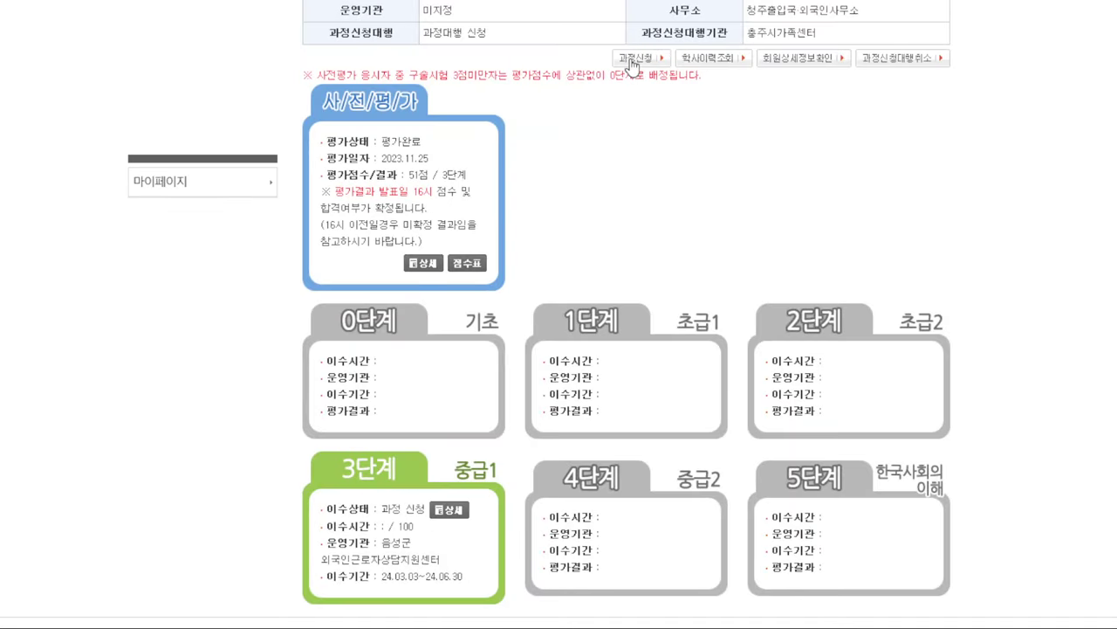
- Reopen the course application list from My Page and check the 신청정보 status of the applied 음성군 외국인근로자상담지원센터 course
click(634, 59)
scroll(830, 231, down, 5)
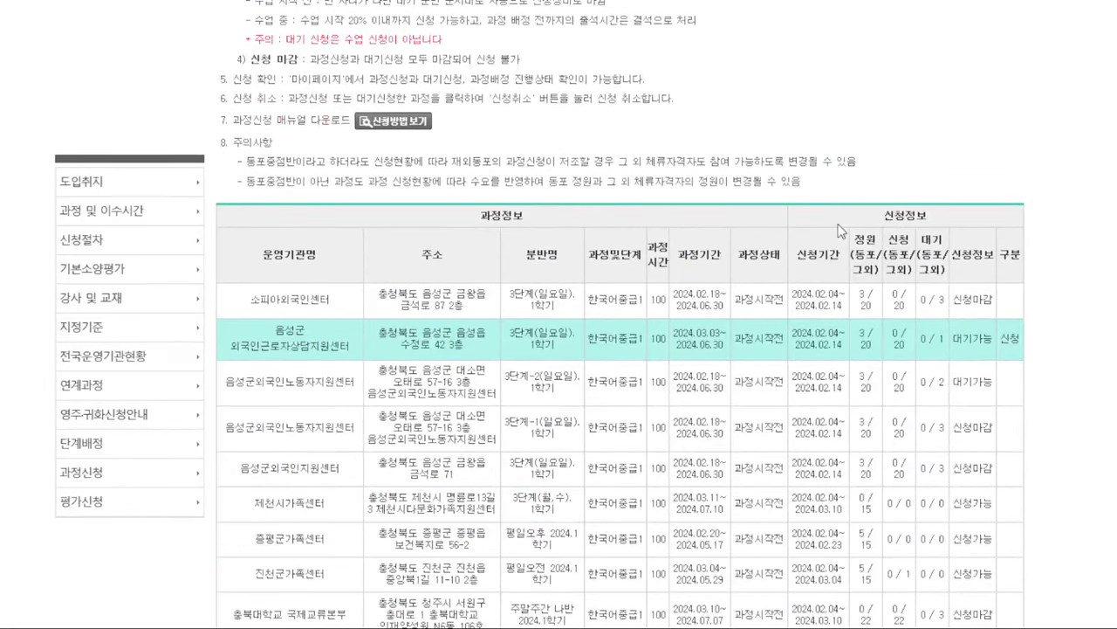
double_click(962, 339)
- Review the 과정신청 안내사항 guidance and compare the application statuses of the 한국어중급1 courses in the list
scroll(644, 189, up, 5)
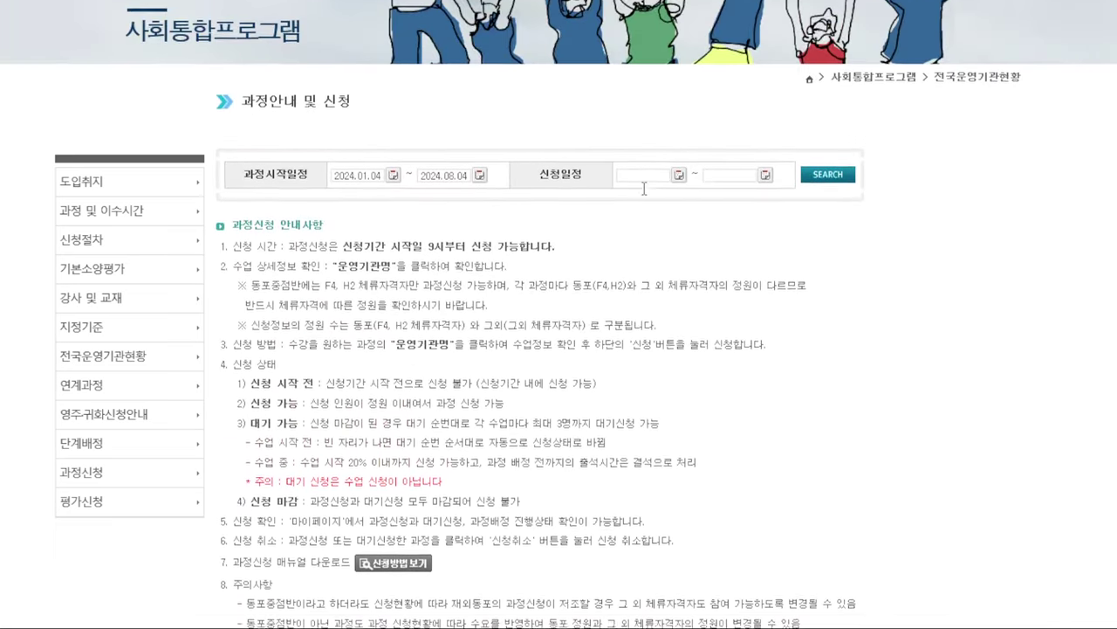
scroll(644, 188, down, 1)
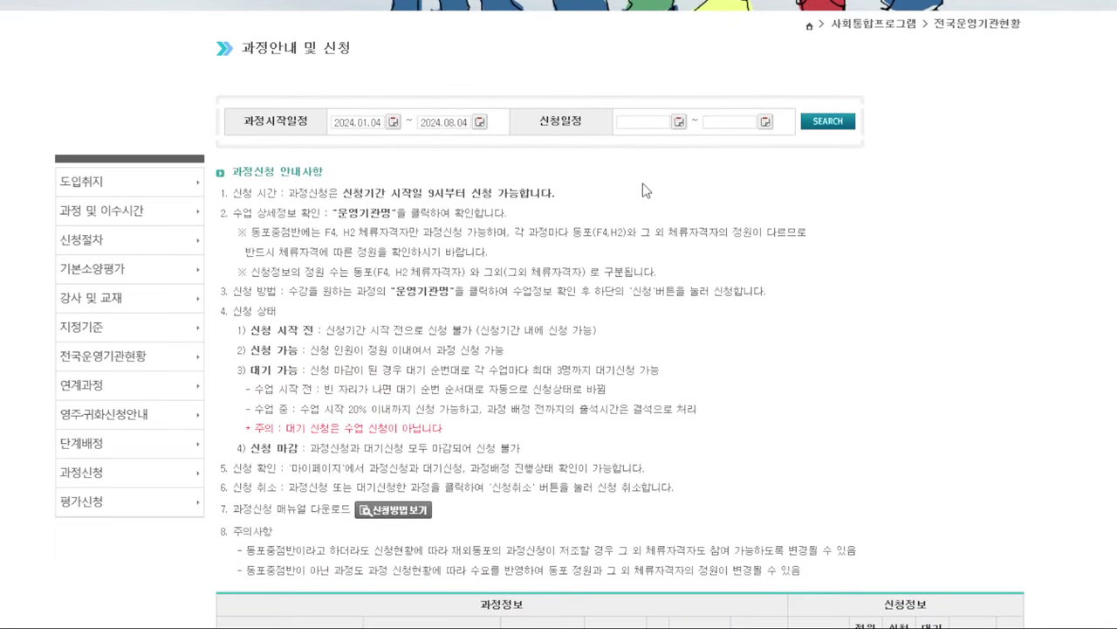
scroll(645, 190, down, 8)
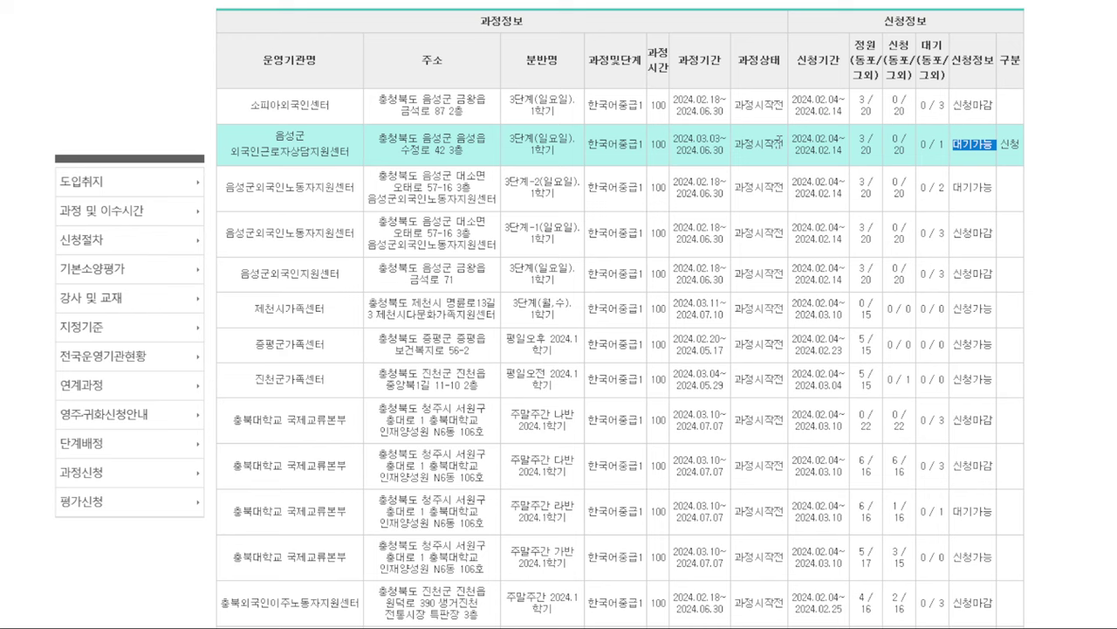
scroll(768, 161, down, 2)
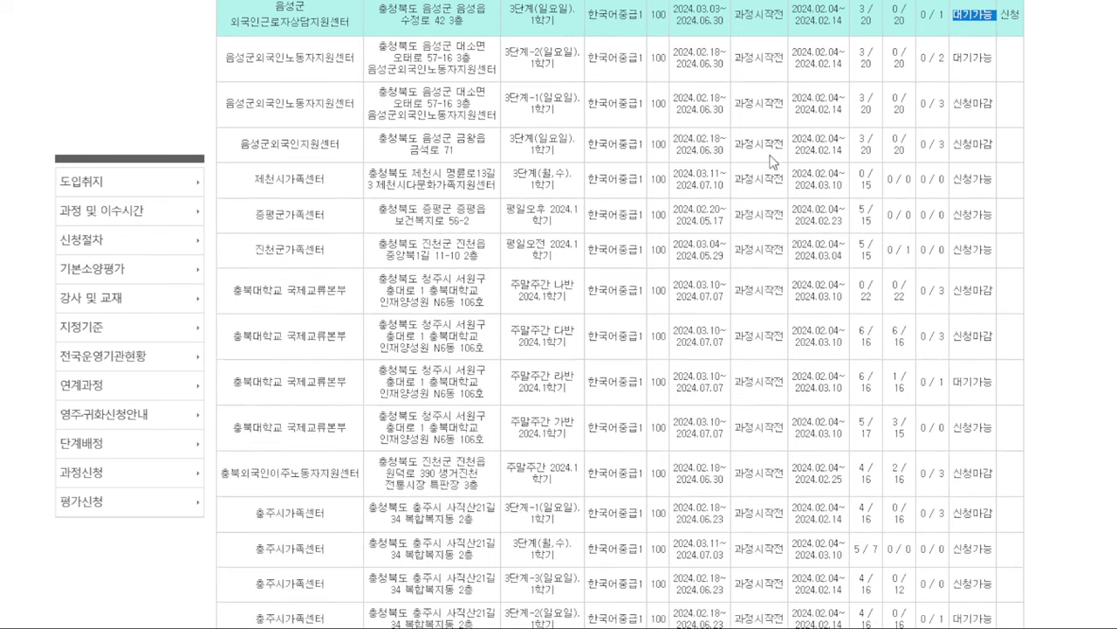
scroll(771, 162, up, 1)
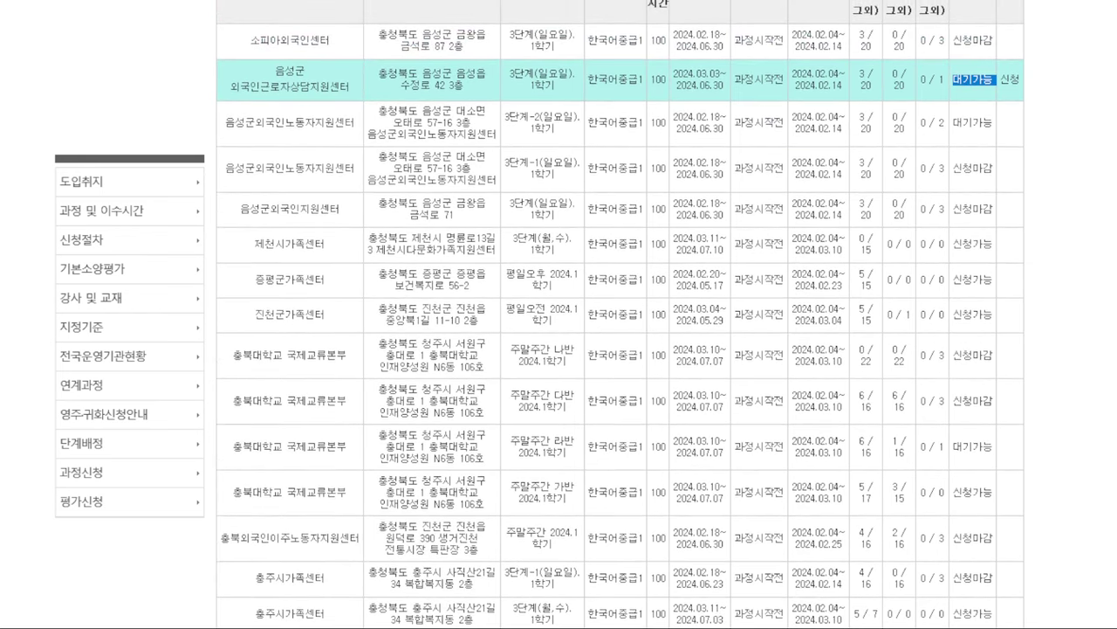
scroll(955, 186, up, 5)
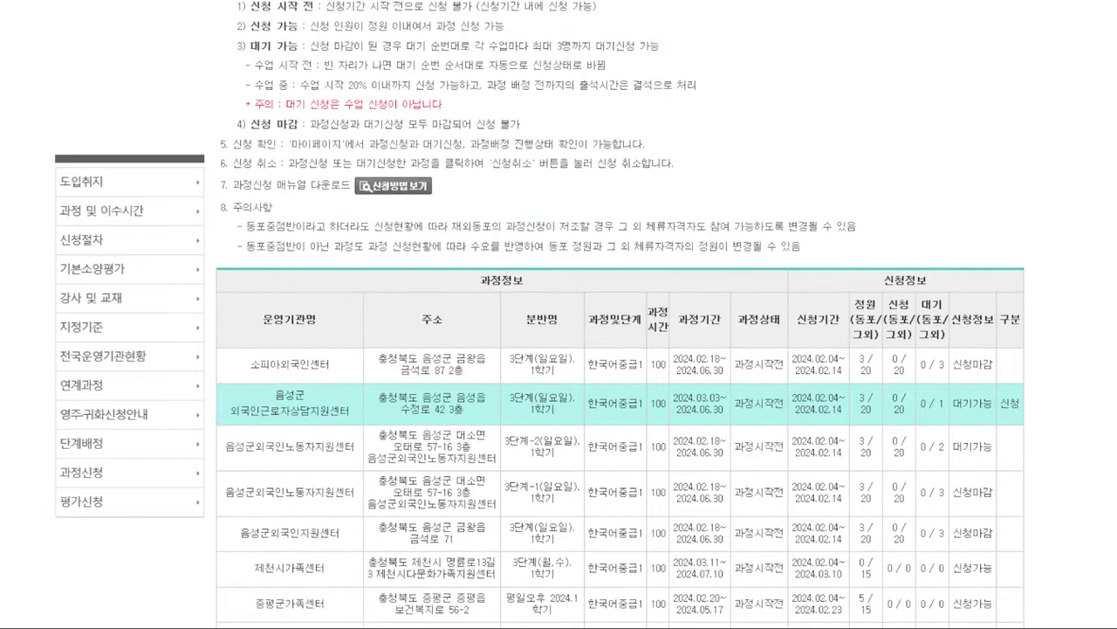